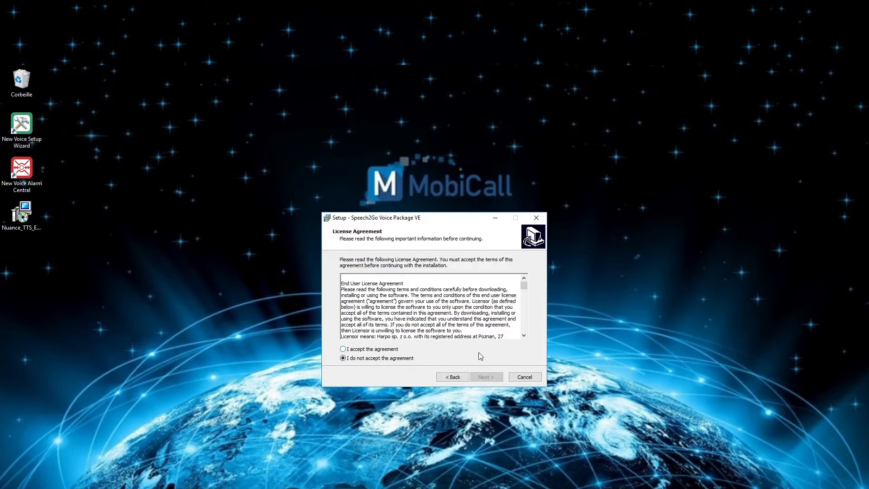
Step: Accept the Speech2Go license and install the voice package into the default Speech2Go Voice Package VE folder
click(389, 349)
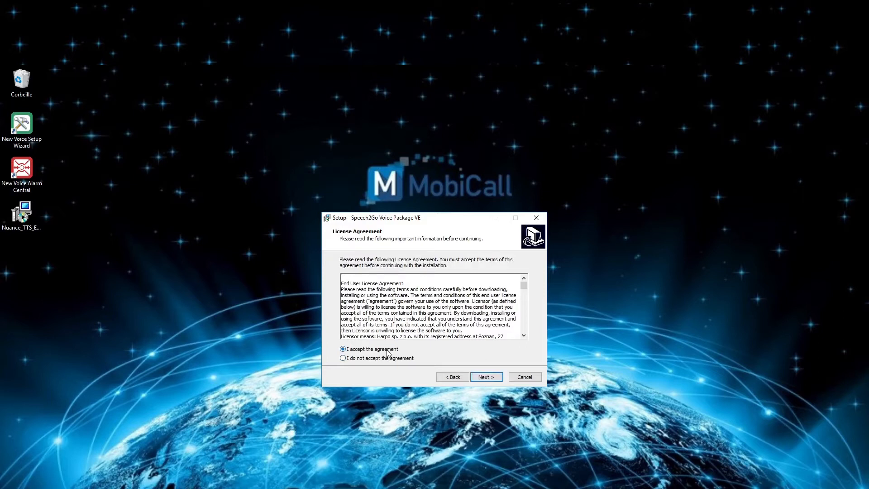
click(493, 379)
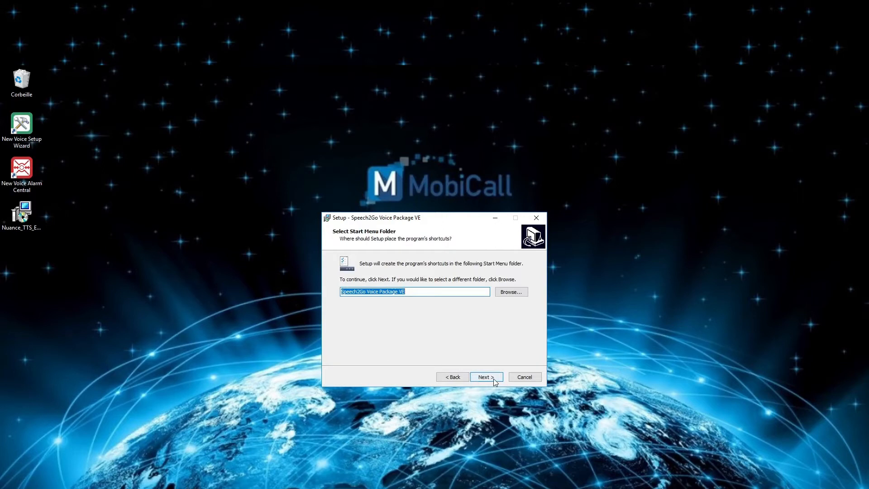
click(509, 293)
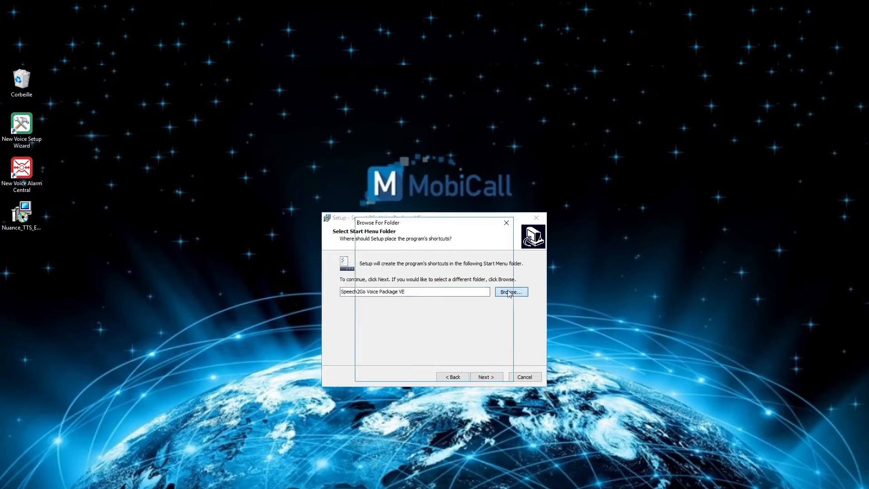
click(506, 223)
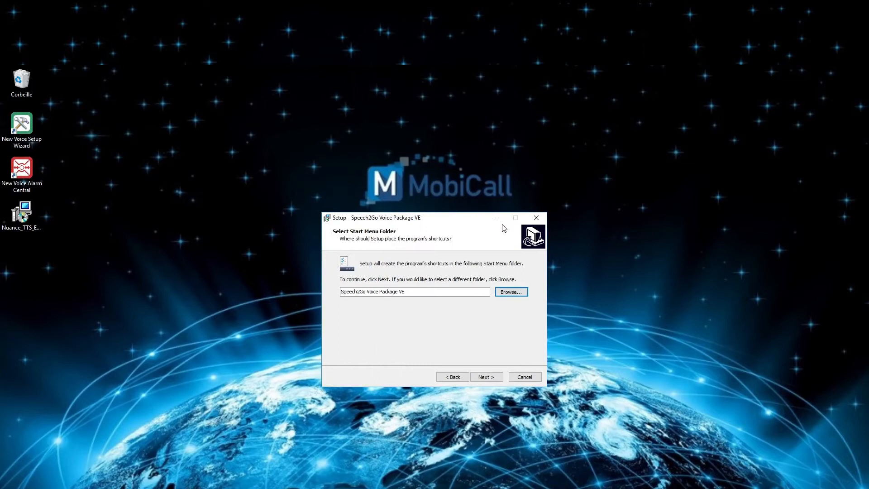
click(486, 378)
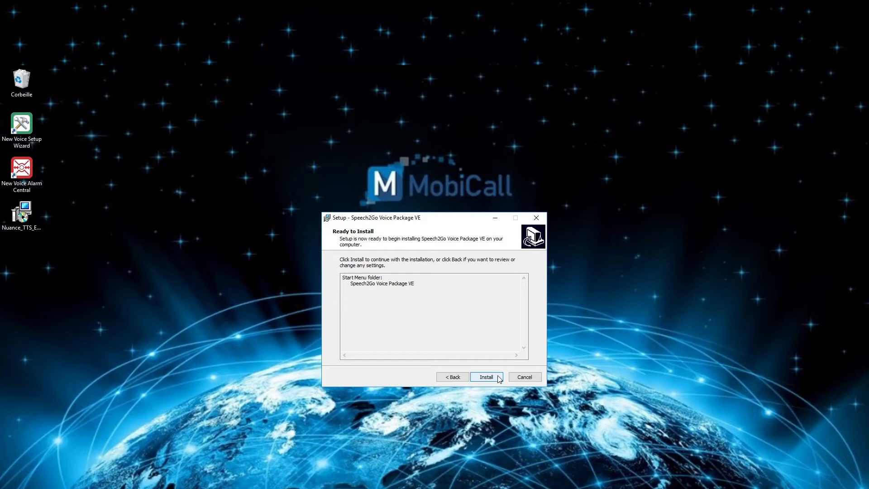
click(498, 376)
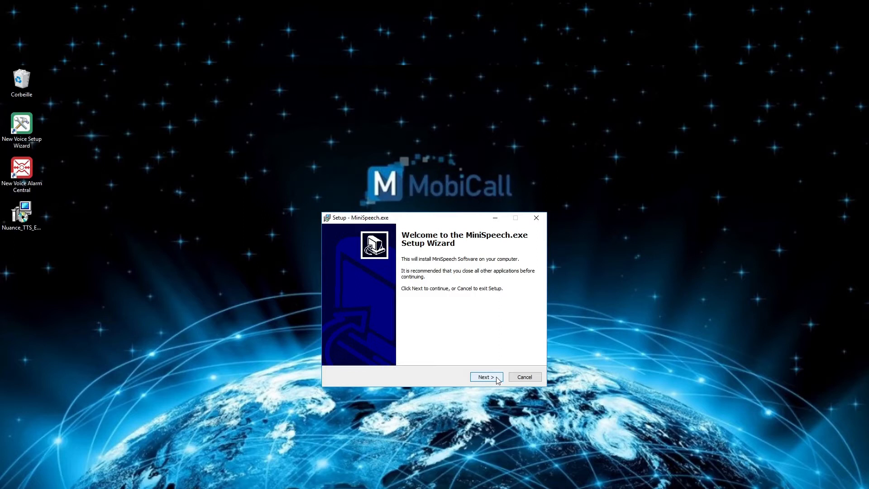
Step: Install MiniSpeech under 'MiniSpeech Software' without desktop or Quick Launch icons, then finish both installers
click(498, 379)
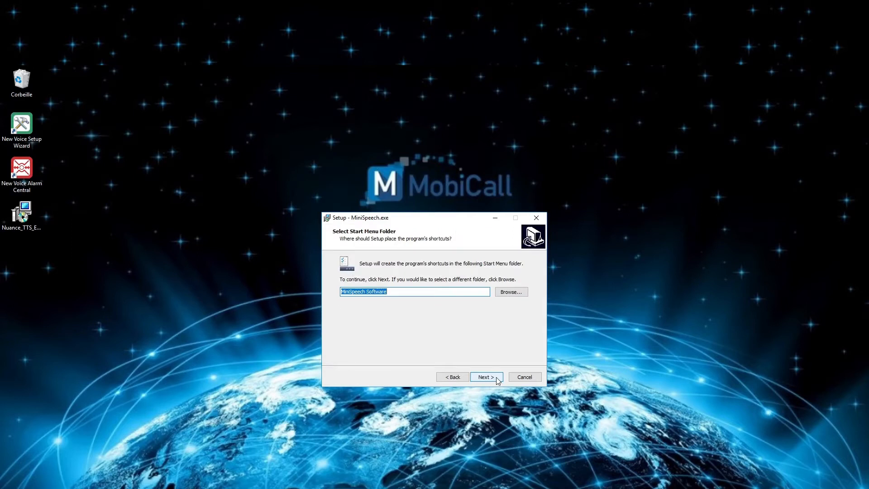
click(497, 380)
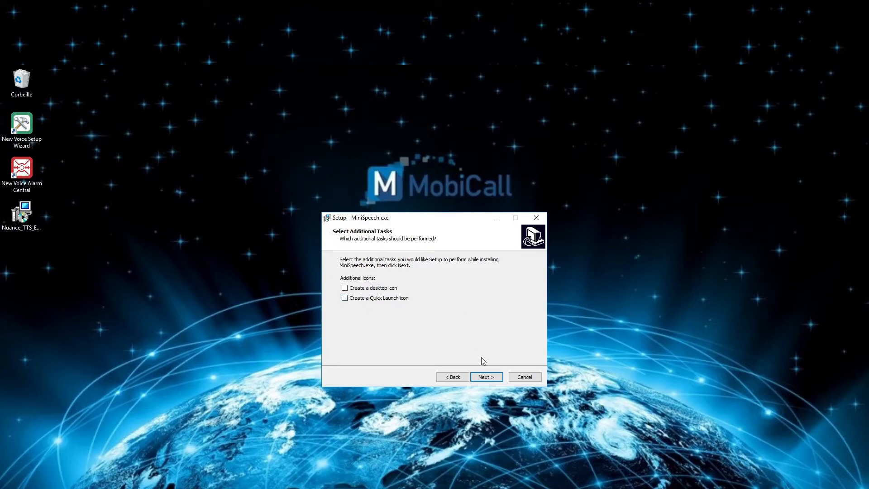
click(497, 382)
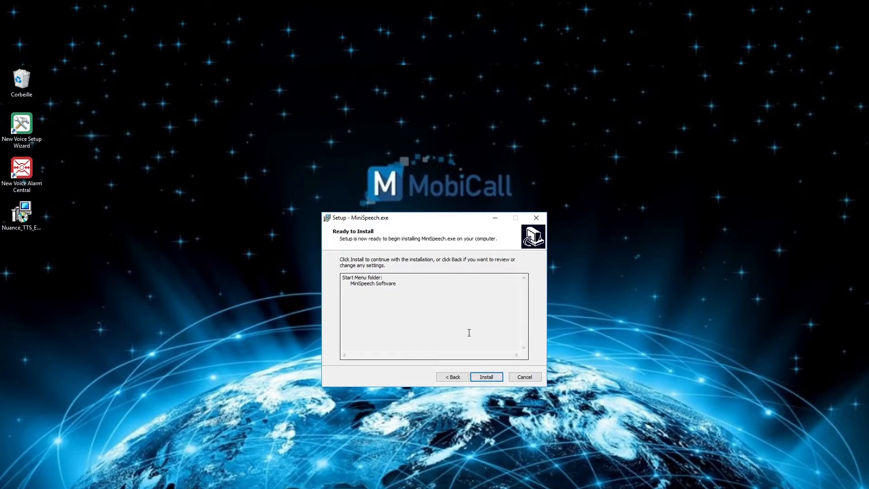
click(486, 377)
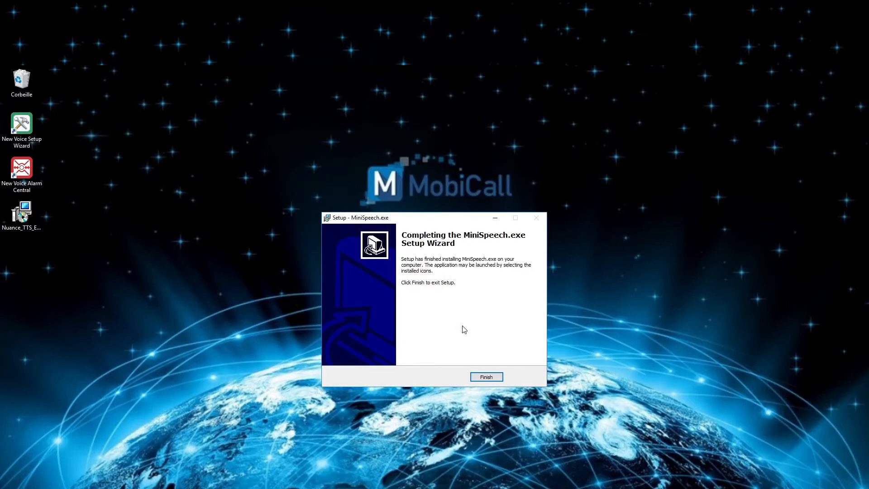
click(487, 379)
click(486, 377)
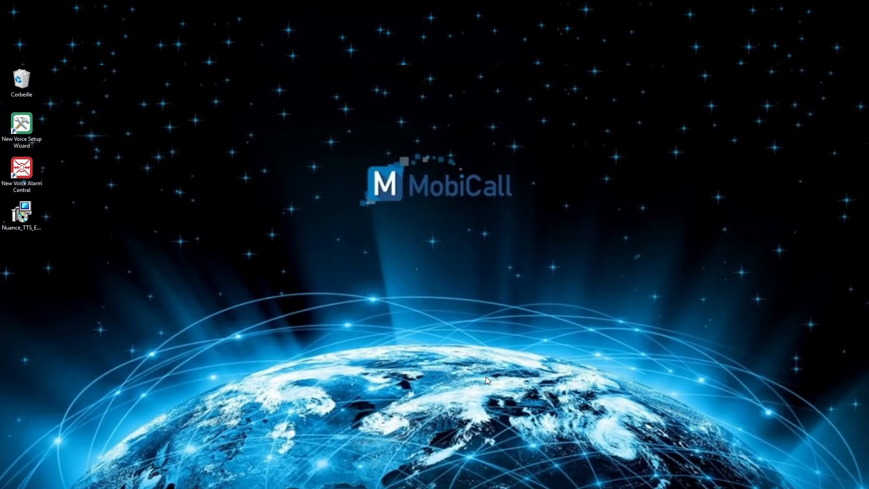
key(super)
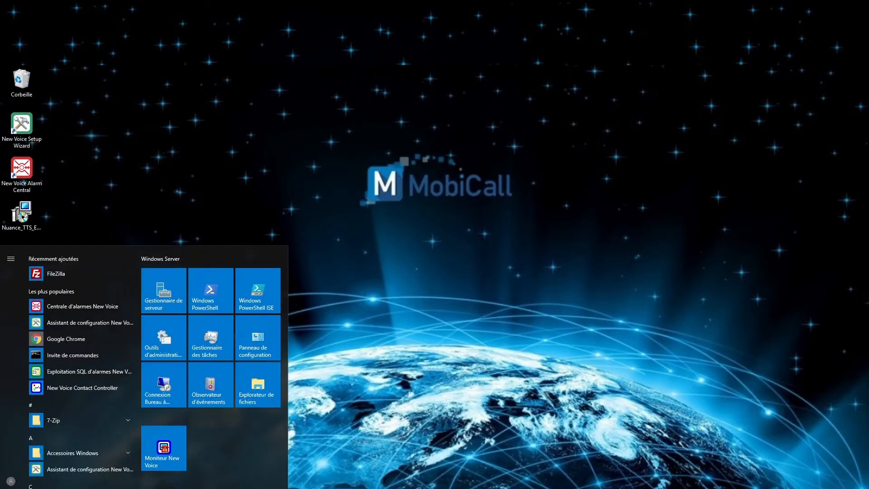
scroll(59, 474, down, 10)
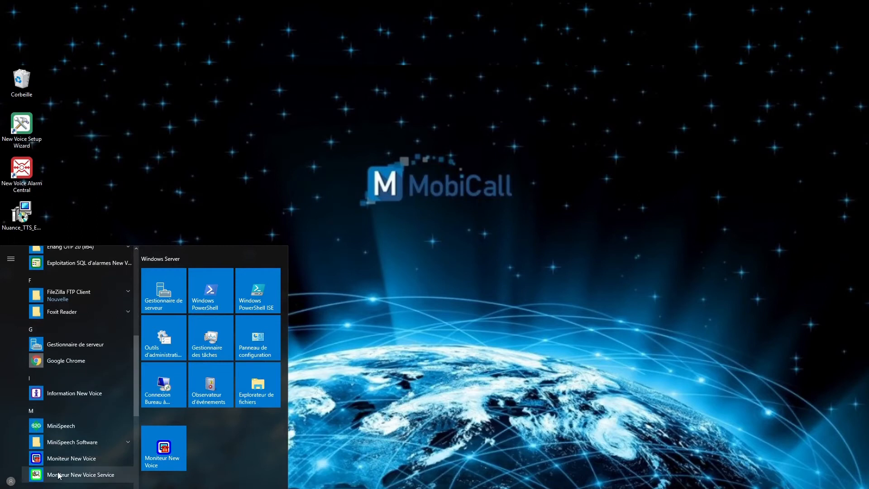
scroll(58, 474, down, 1)
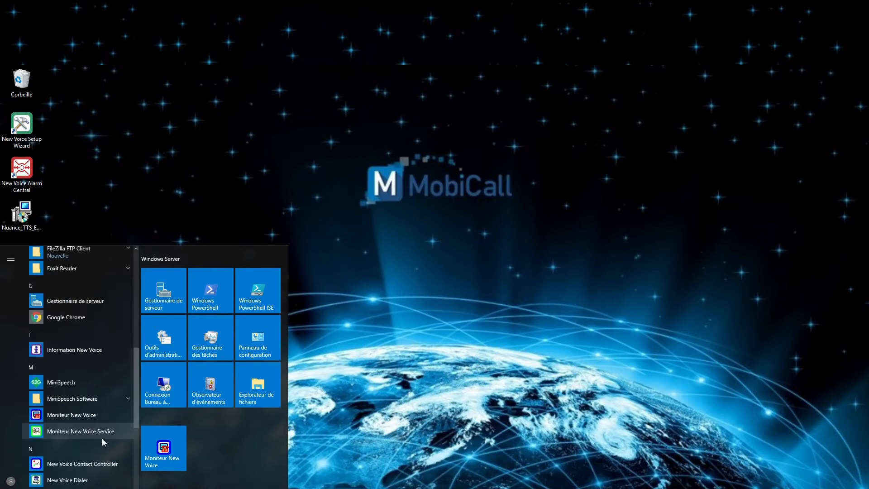
click(129, 398)
click(93, 414)
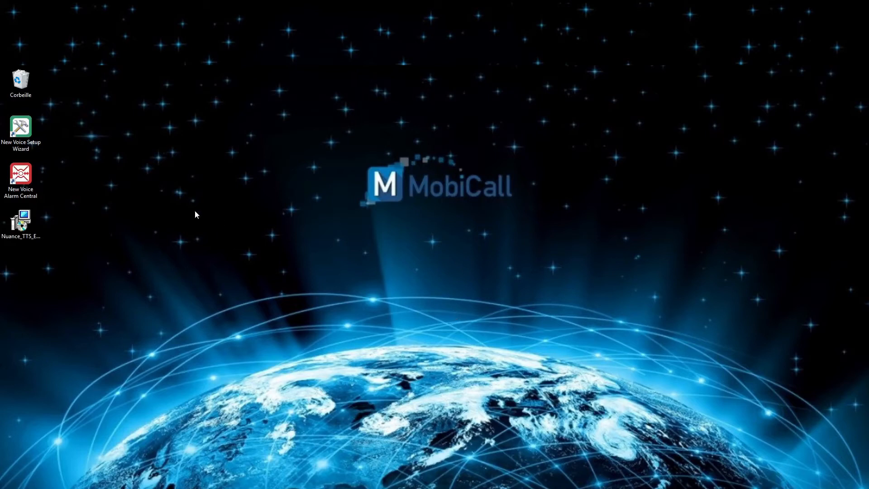
Step: Launch New Voice Setup Wizard, enable and apply 'Activate the Text to Speech function', then view Text to Speech Settings
double_click(31, 138)
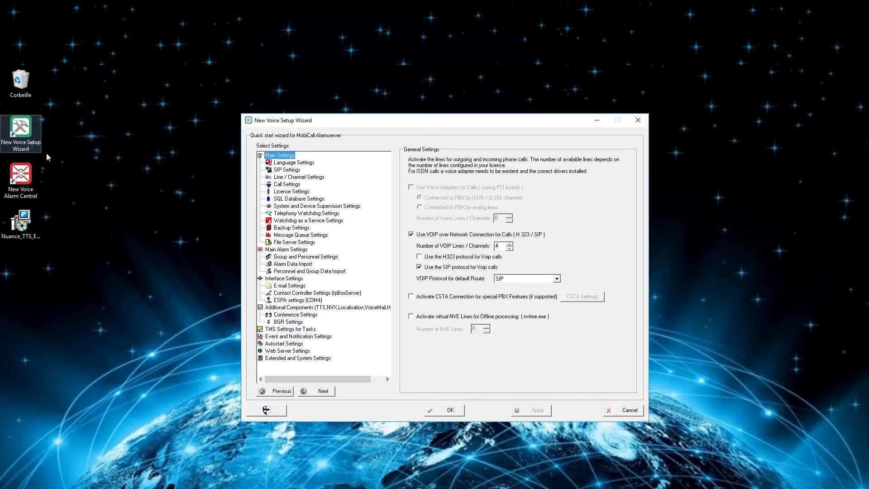
click(309, 307)
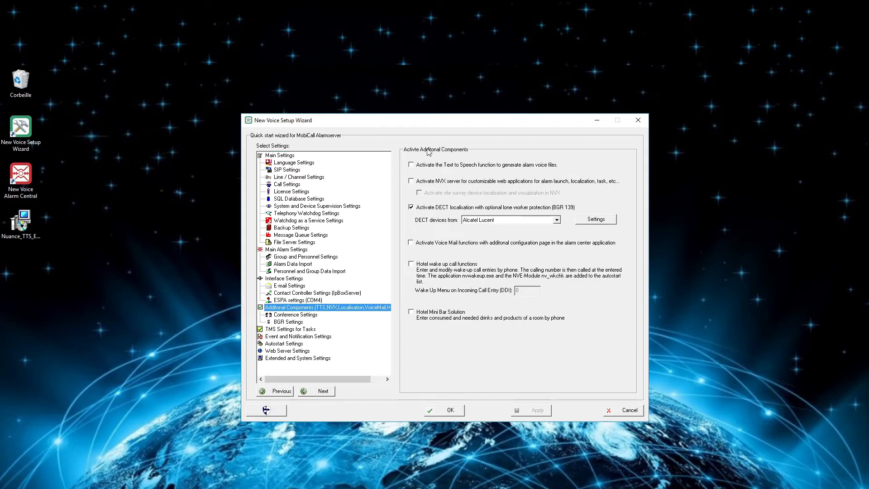
click(411, 165)
click(533, 409)
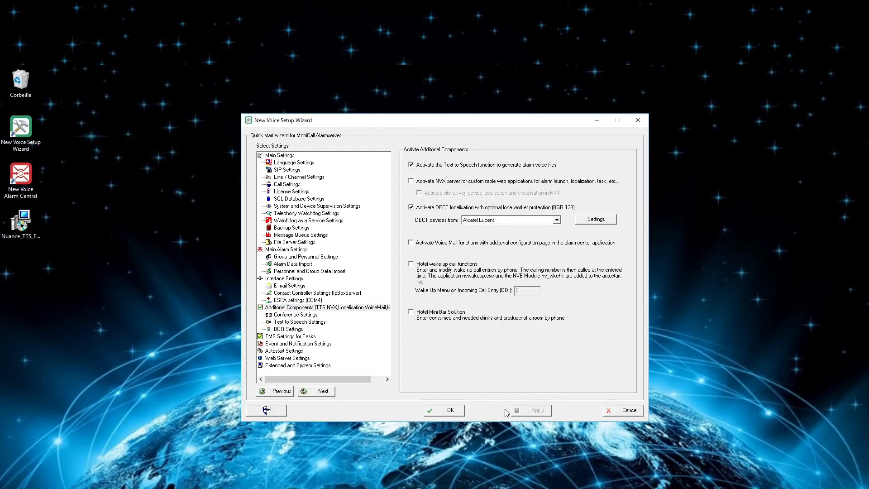
click(298, 323)
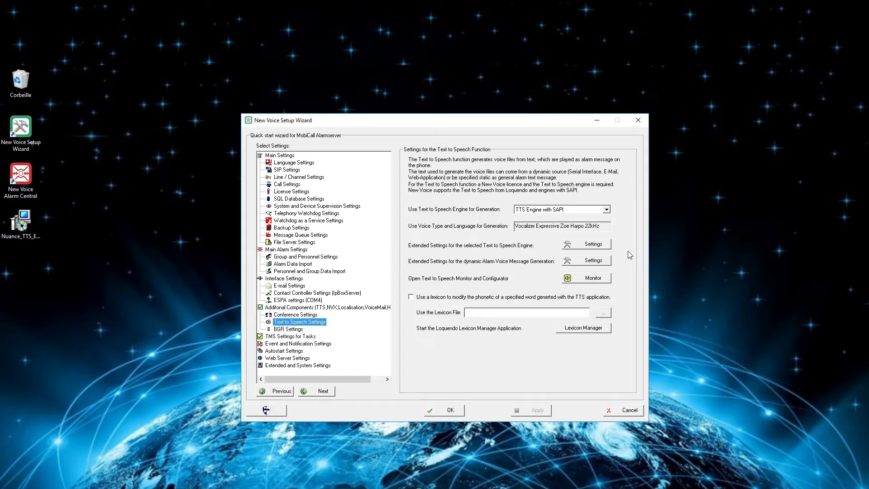
Step: Select TTS Engine with SAPI, save the configuration, and bring up its extended Settings
click(605, 210)
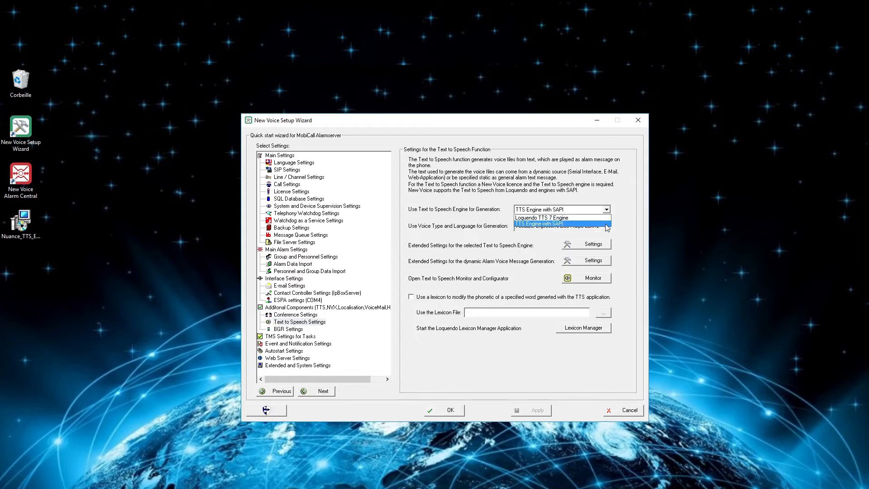
click(607, 223)
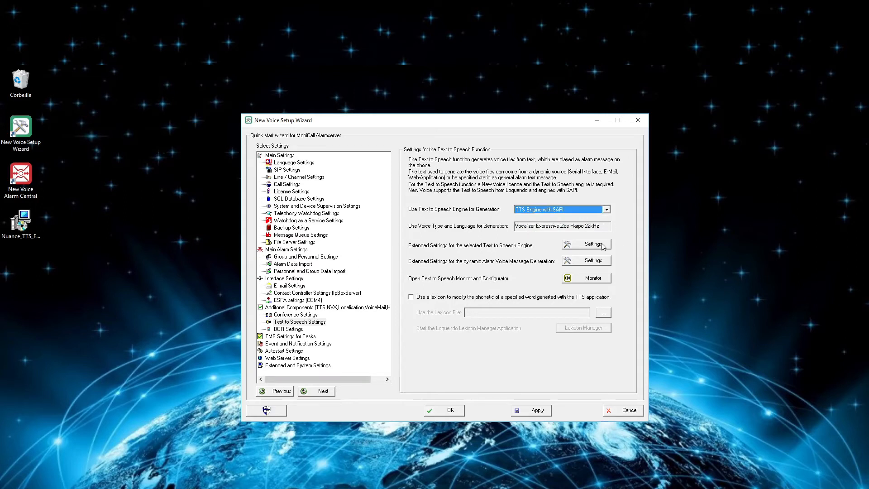
click(601, 245)
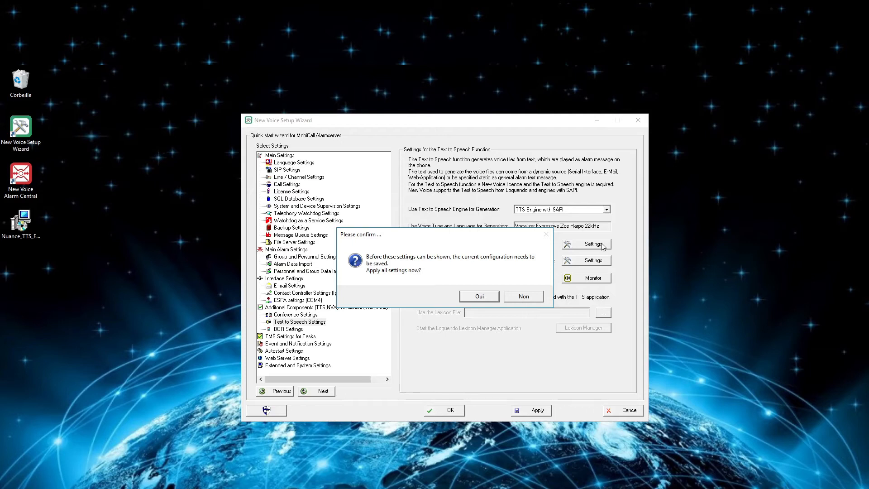
click(477, 297)
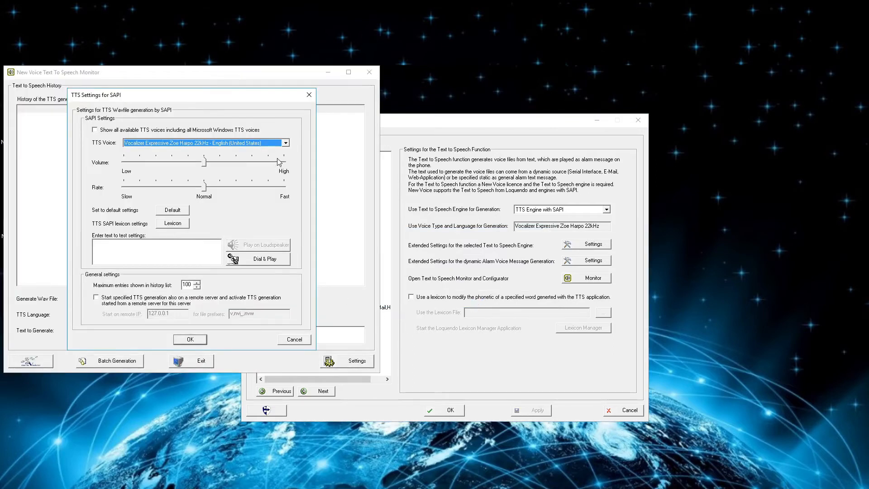
Step: Keep the Vocalizer Expressive Zoe Harpo voice, reset volume and rate to Default, and view the Lexicon
click(281, 144)
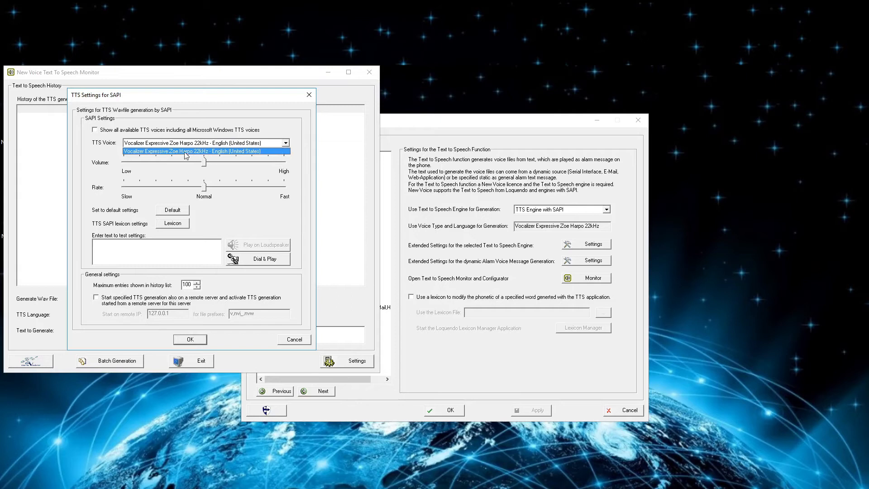
click(253, 151)
drag(205, 163, 256, 170)
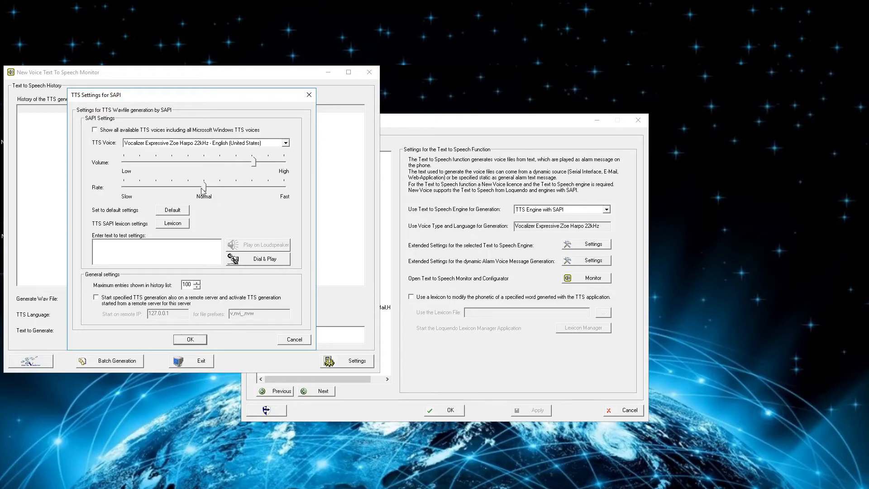
drag(204, 190, 164, 193)
click(169, 213)
click(176, 224)
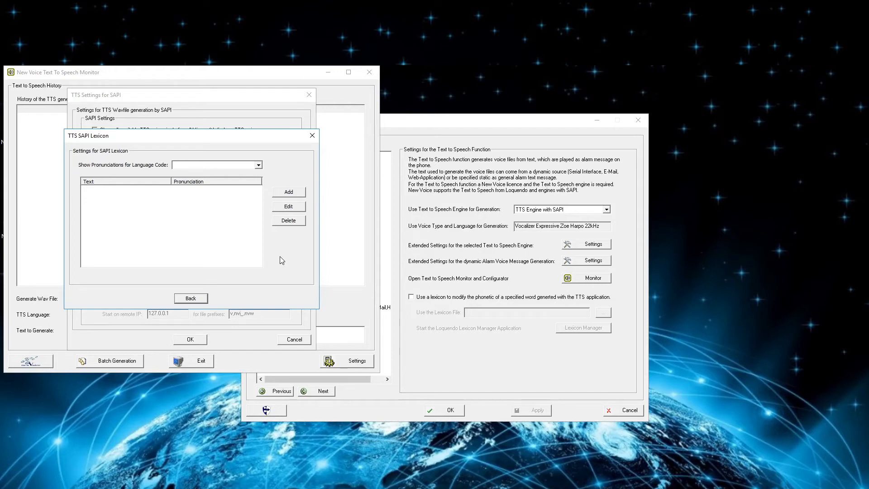
Step: Leave the empty TTS SAPI Lexicon and go back to the SAPI voice settings
click(201, 297)
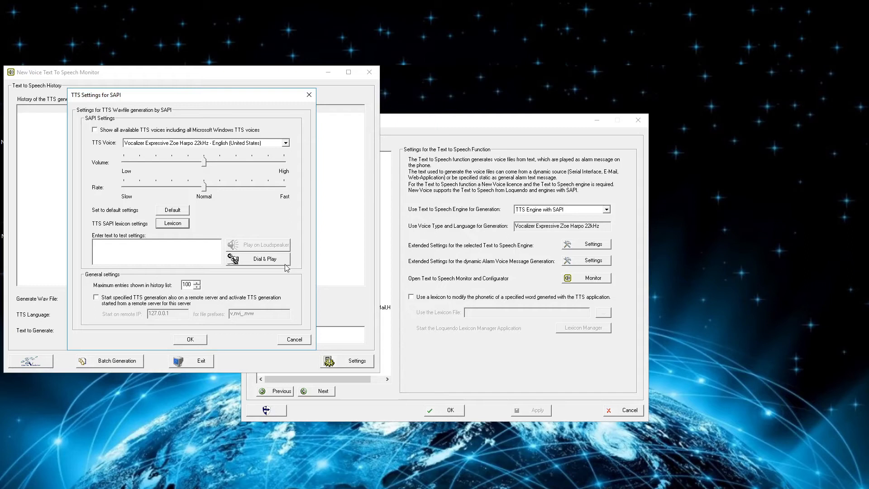
Step: Play the phrase 'Test Text to speech' over a test call to the test extension
click(203, 244)
text(Test Text to speech)
click(277, 259)
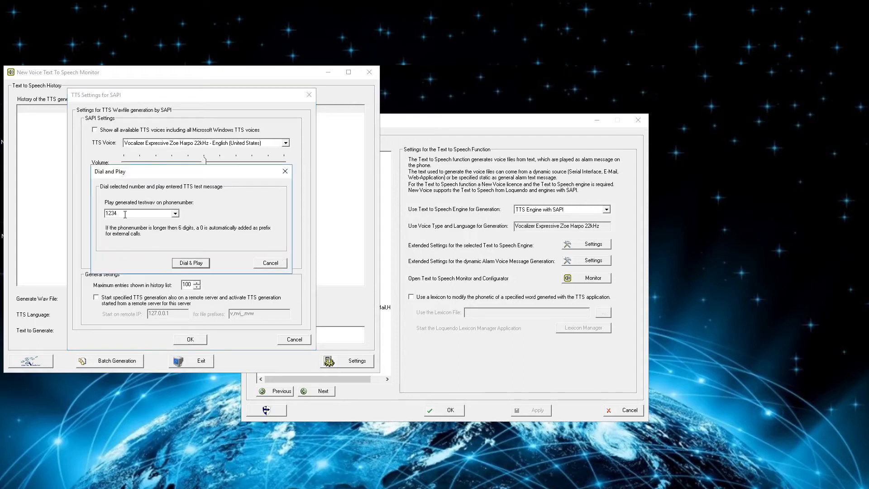
click(190, 264)
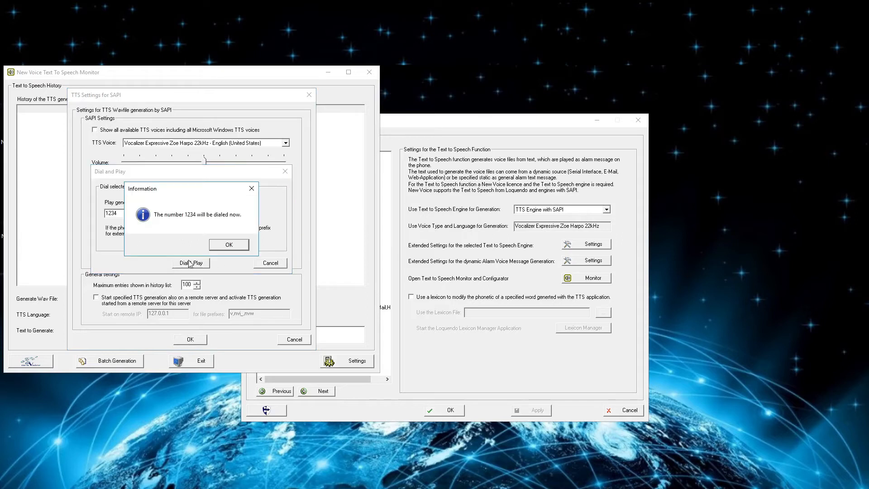
click(230, 248)
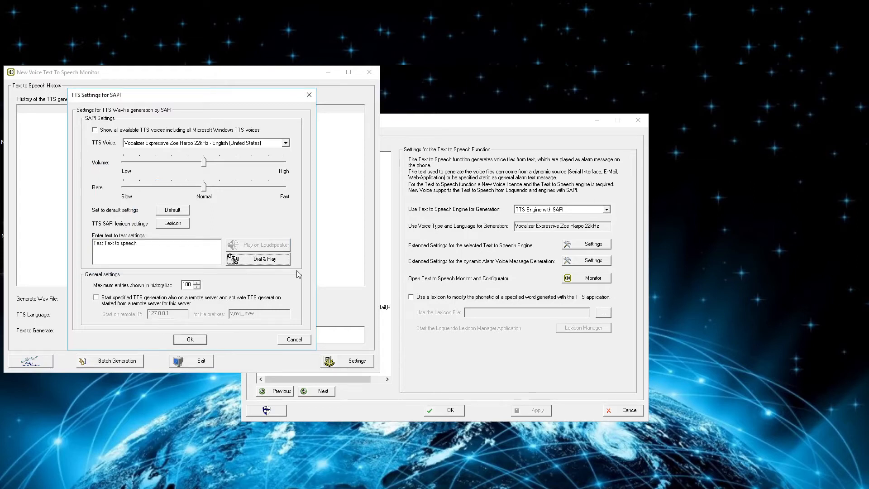
Step: Leave remote-server TTS generation off, save the Zoe Harpo SAPI settings, and confirm the TTS restart
click(97, 298)
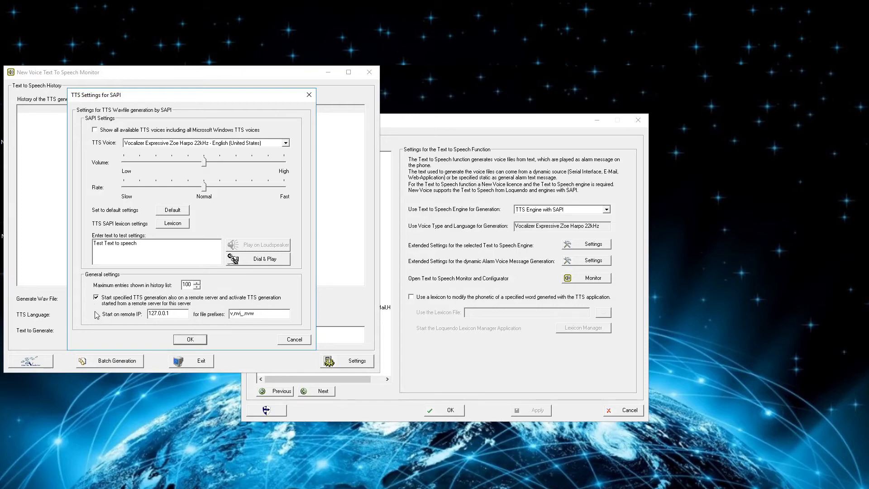
click(96, 298)
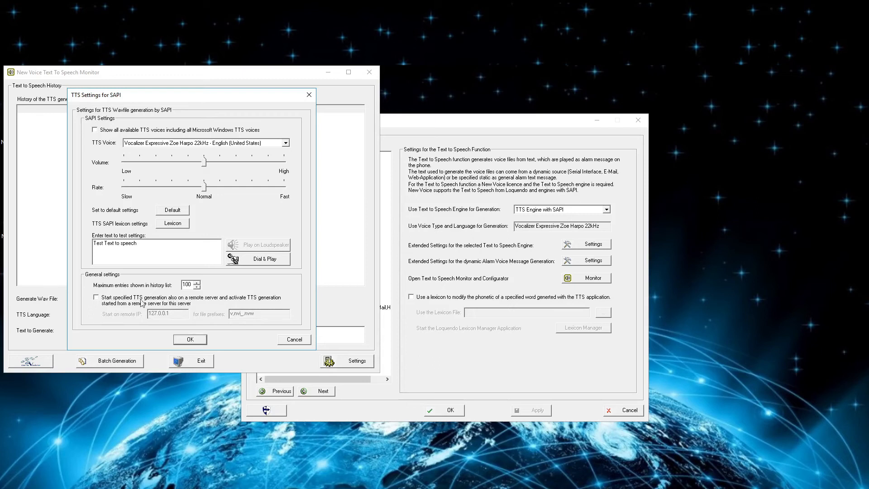
click(198, 340)
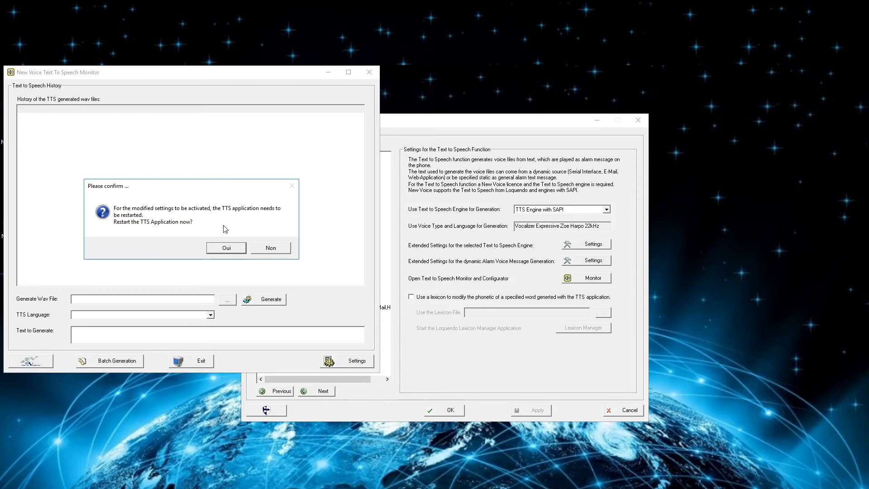
click(243, 248)
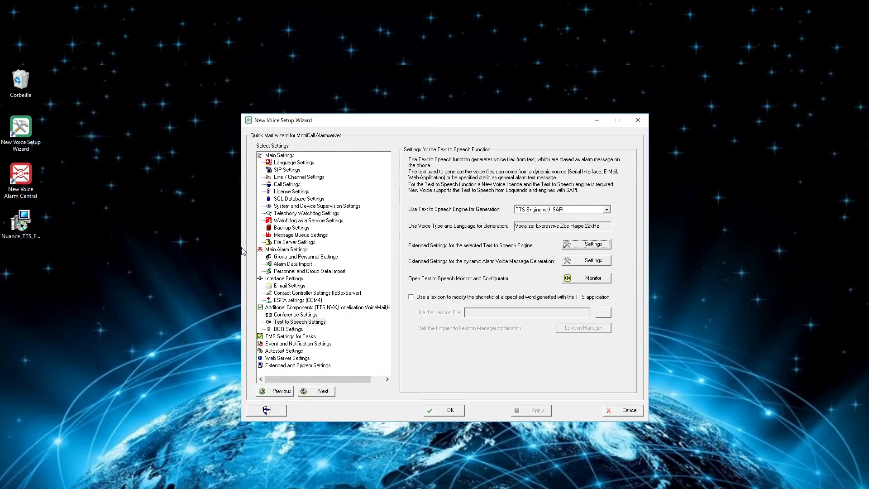
Step: Start nvtts_sapi.exe from Tool Monitor's System > AutoStart list, then close the monitor
click(162, 488)
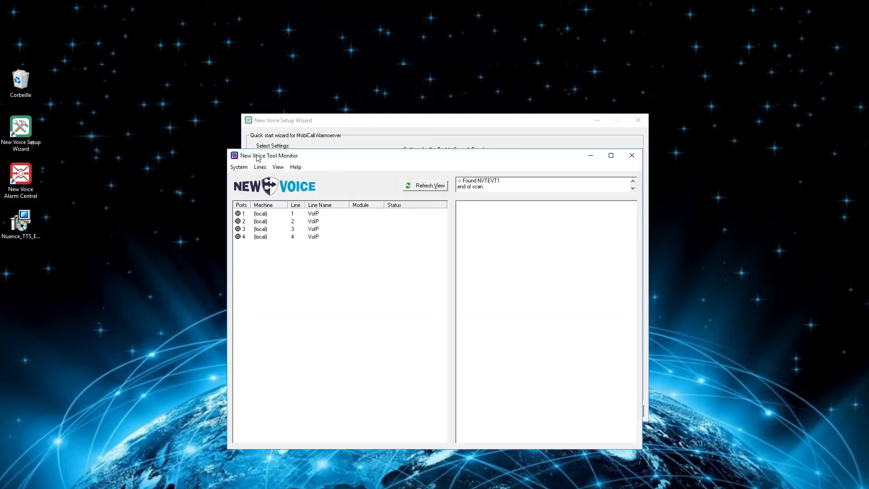
click(236, 167)
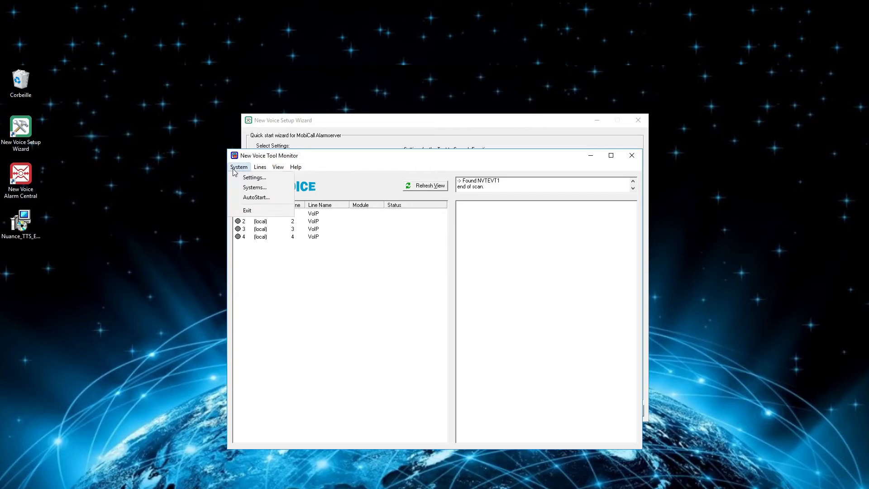
click(268, 198)
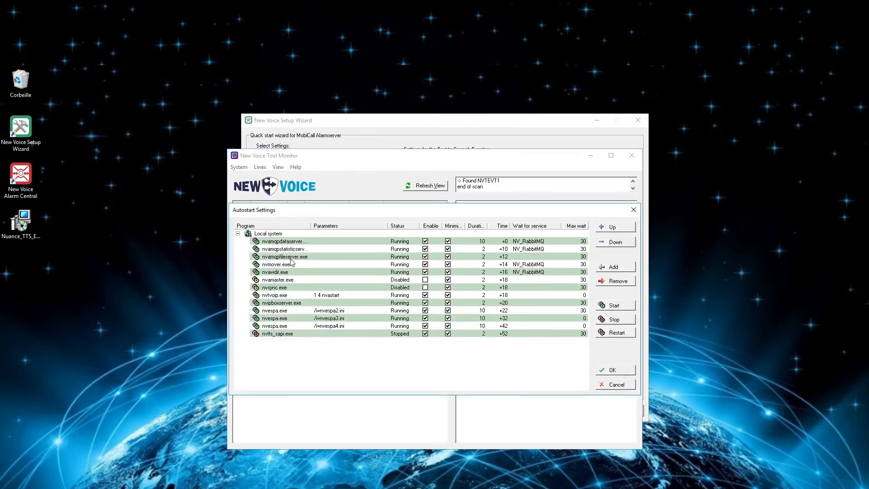
click(386, 335)
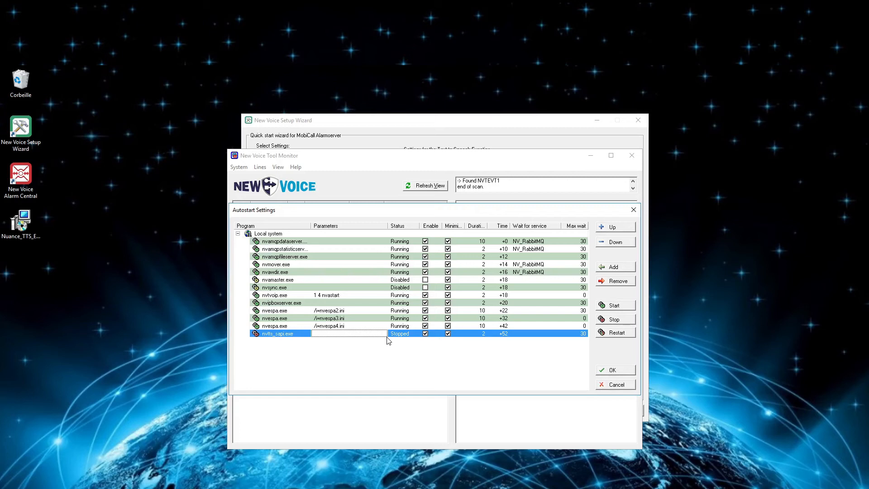
click(622, 304)
click(609, 373)
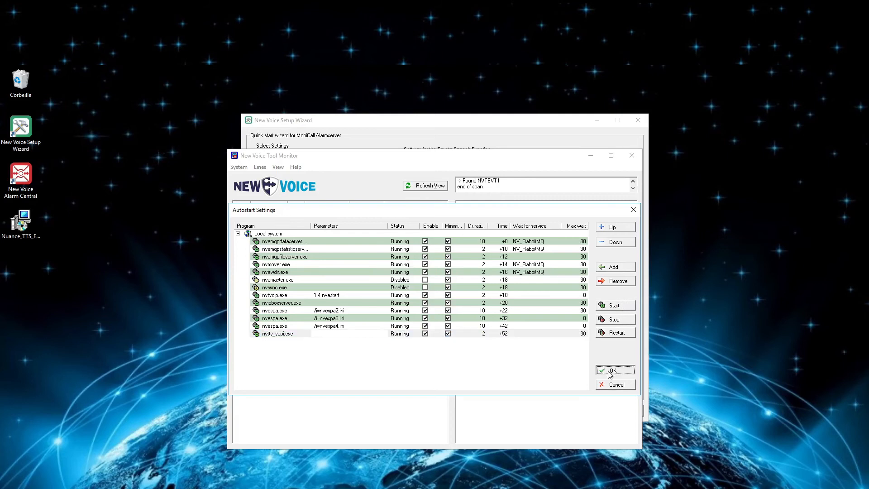
click(631, 156)
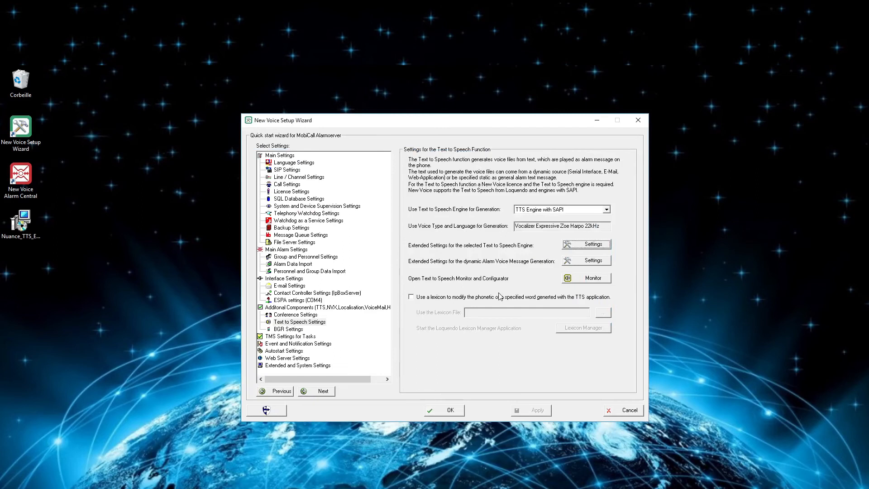
Step: Show Dynamic Alarm Message TTS Settings and enable 'Specify an alarm range'
key(Tab)
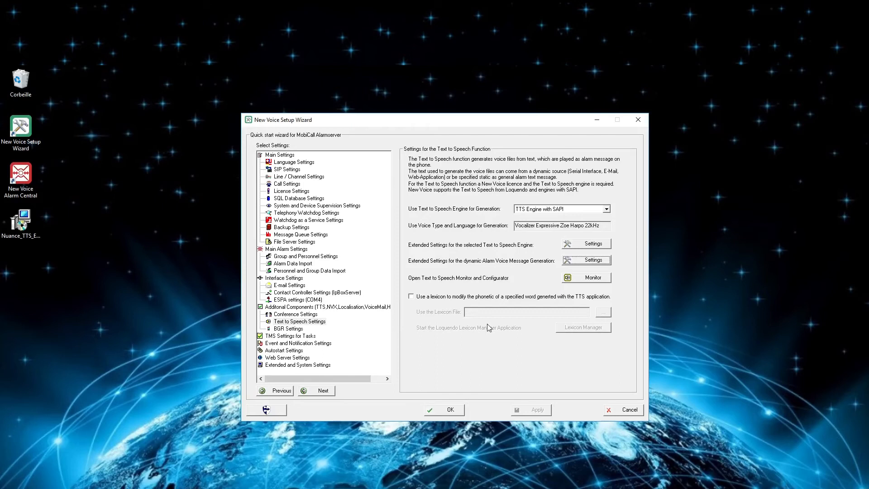
click(605, 263)
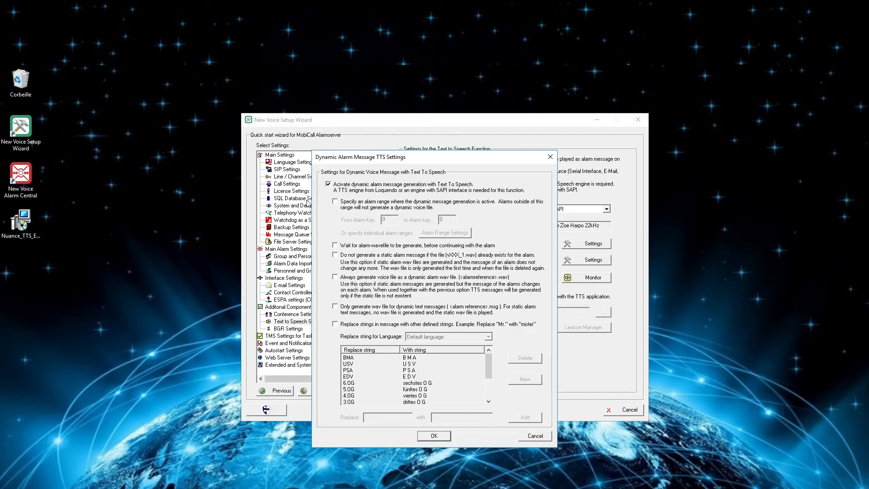
click(336, 202)
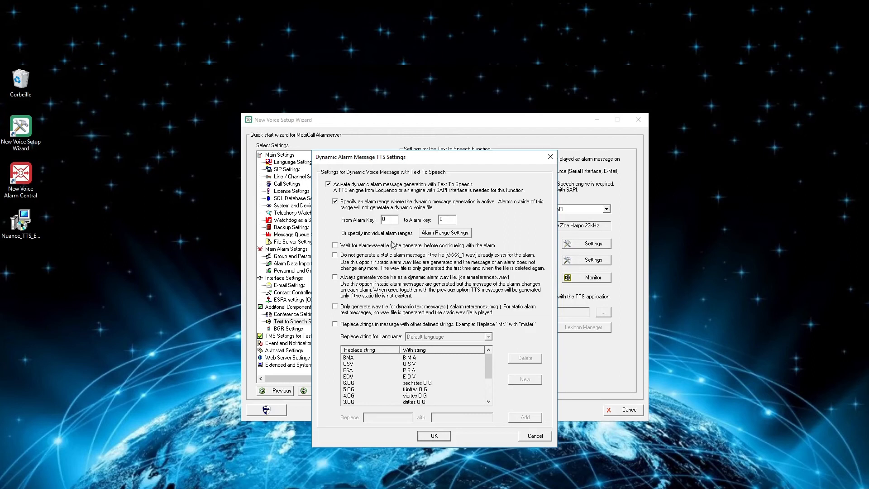
Step: Set the alarm range from 2002 (Alarm Test 02) to 2005 and tick 'Wait for alarm-wavefile'
click(388, 219)
click(448, 219)
click(454, 236)
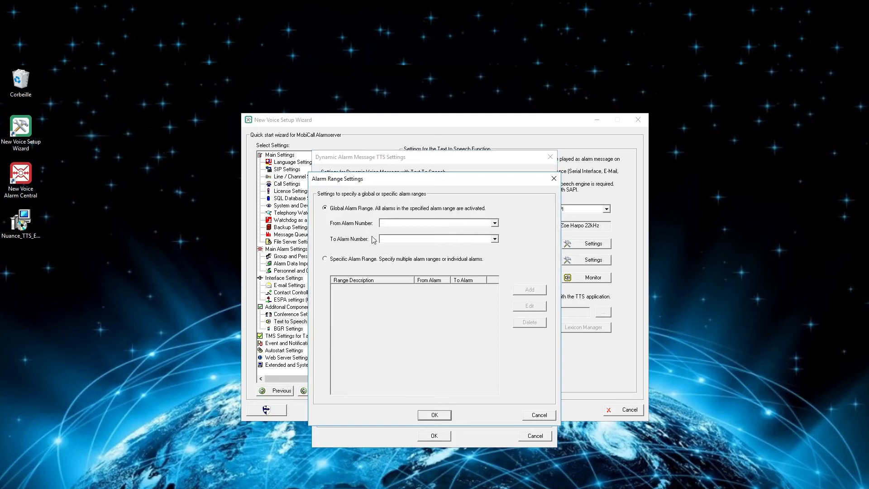
click(495, 223)
click(457, 230)
click(460, 238)
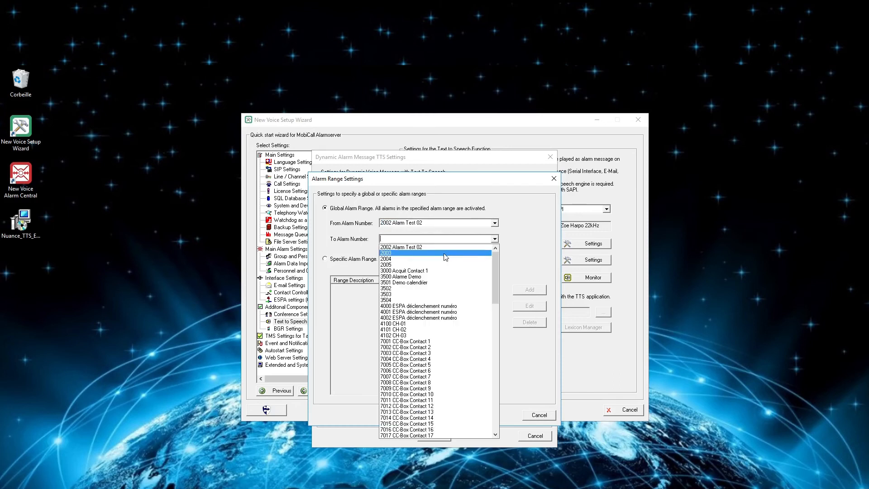
click(432, 265)
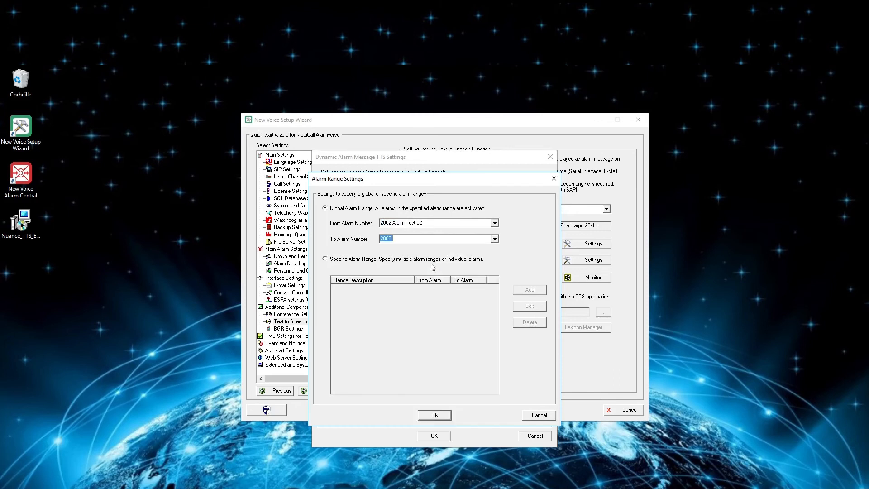
click(445, 420)
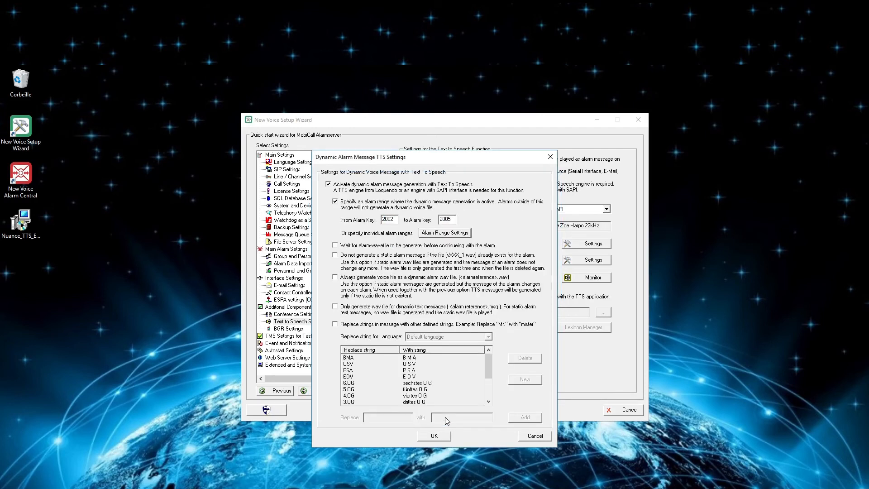
click(335, 246)
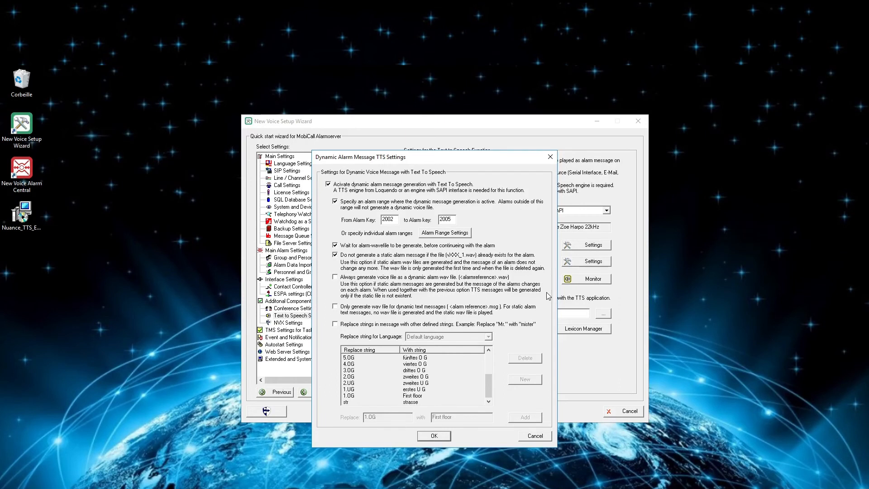
Step: Enable Replace strings and add a new replacement rule turning '1st' into 'First'
click(335, 324)
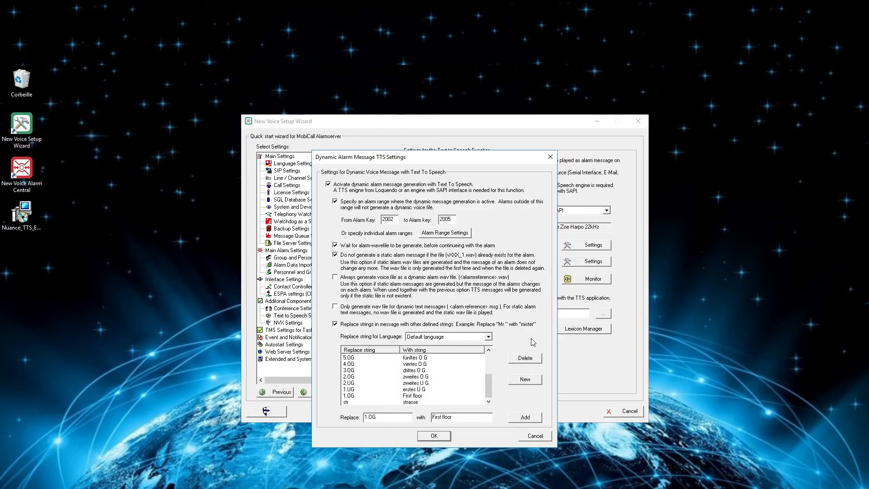
click(418, 396)
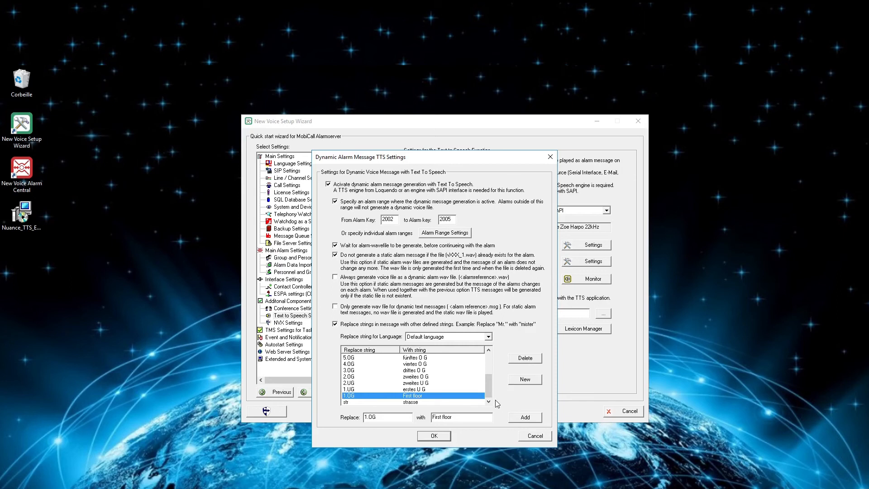
click(518, 379)
click(397, 417)
text(1)
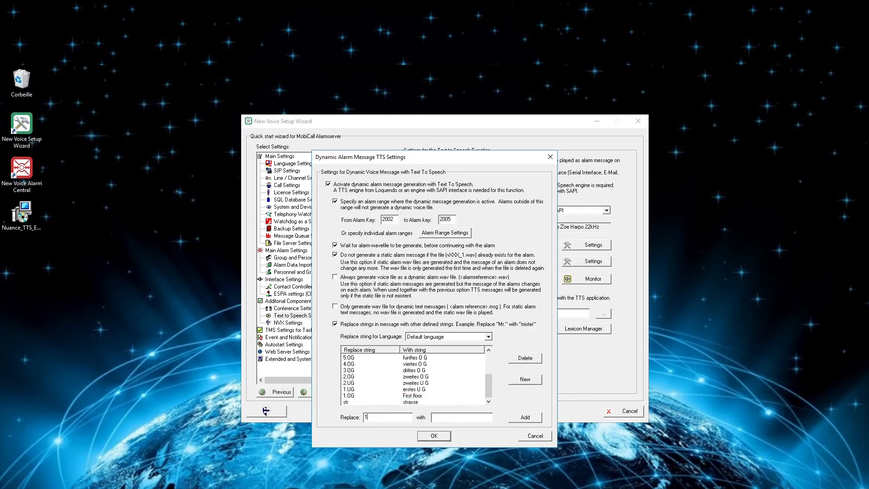
click(446, 417)
text(First)
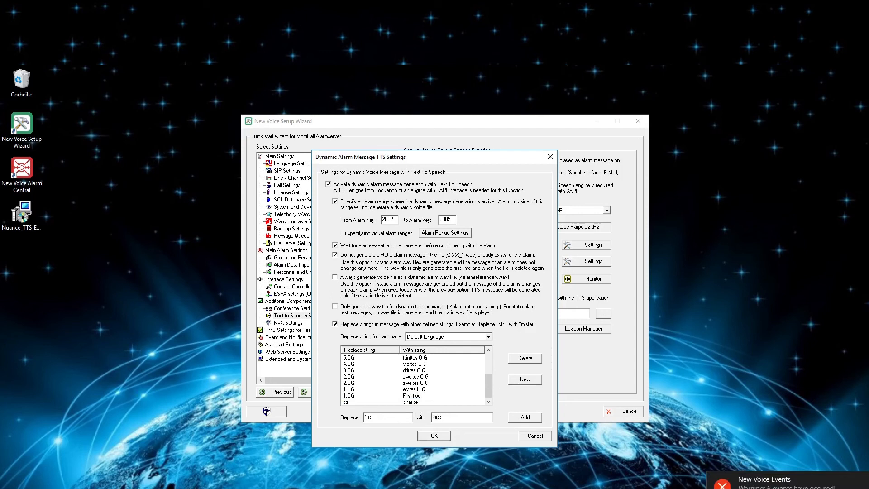
click(525, 416)
drag(488, 384, 495, 351)
Step: Tick 'Always generate voice file' and 'Only generate wav file for dynamic text', save, and open the Monitor
click(401, 358)
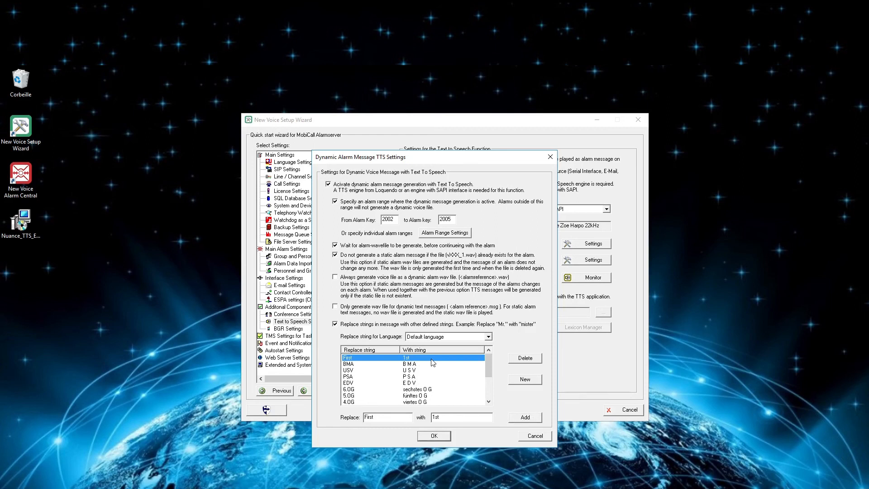
click(335, 277)
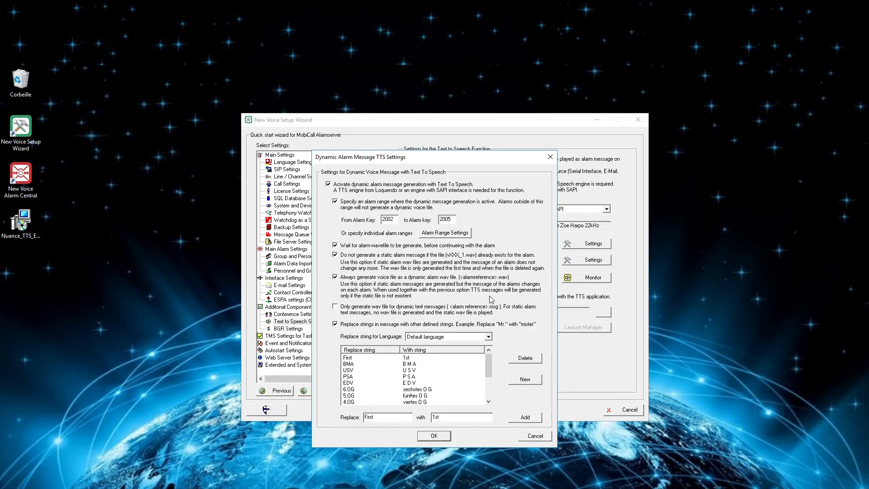
click(335, 309)
click(448, 436)
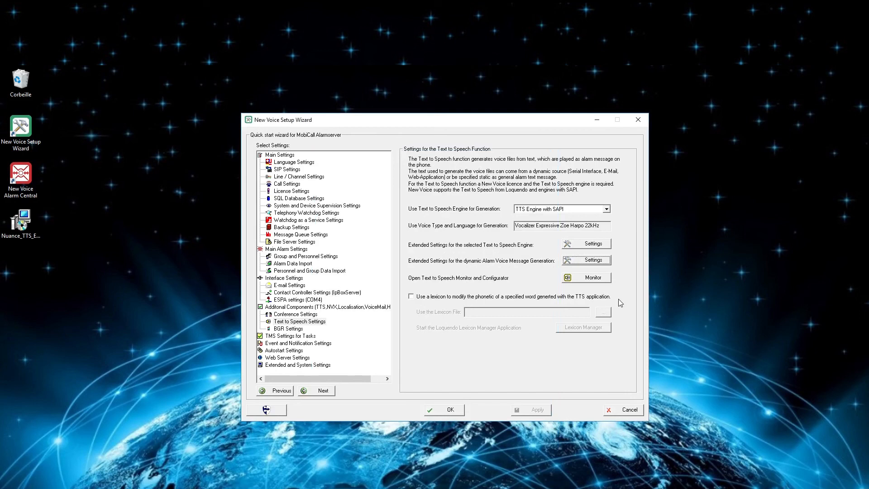
click(606, 278)
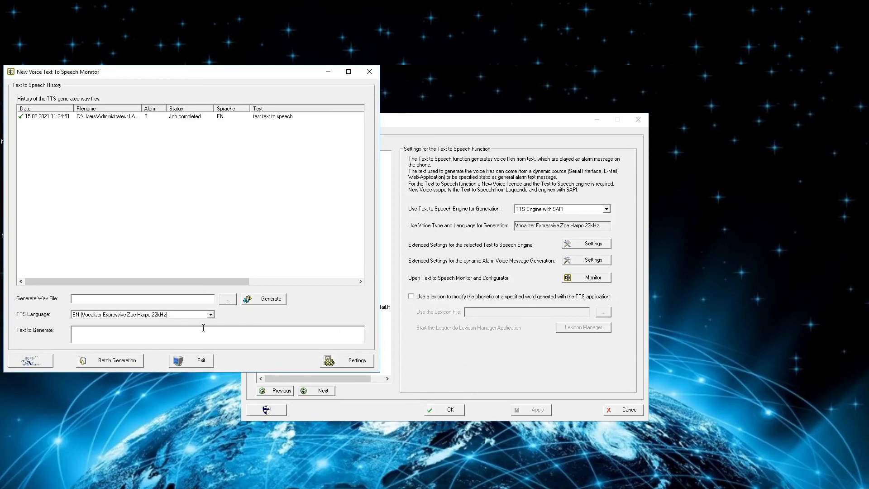
Step: Generate Teste2.wav from the text 'Test text to speech' and dismiss the completion notice
click(233, 300)
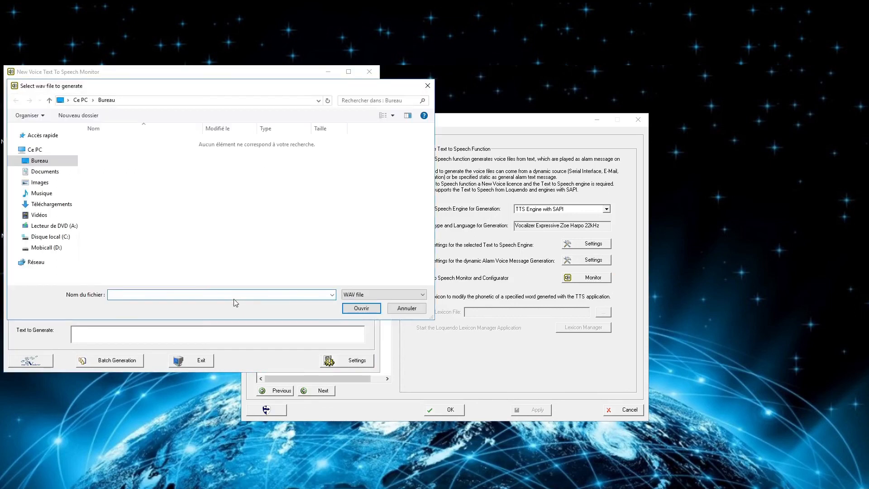
text(Teste2)
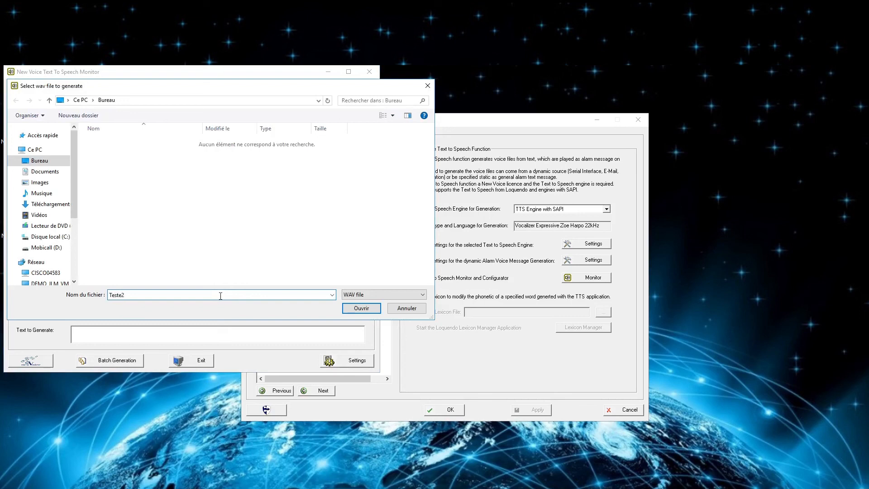
text(.wav)
click(370, 308)
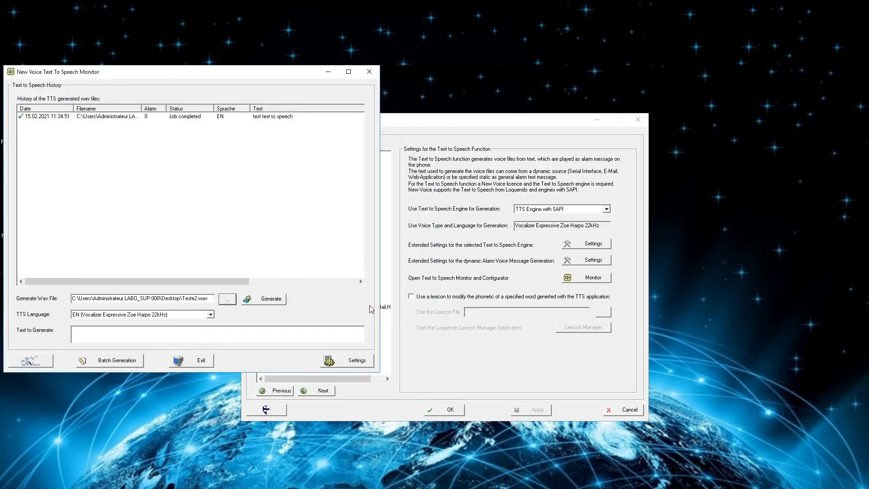
click(274, 334)
text(Test text to speech)
click(273, 301)
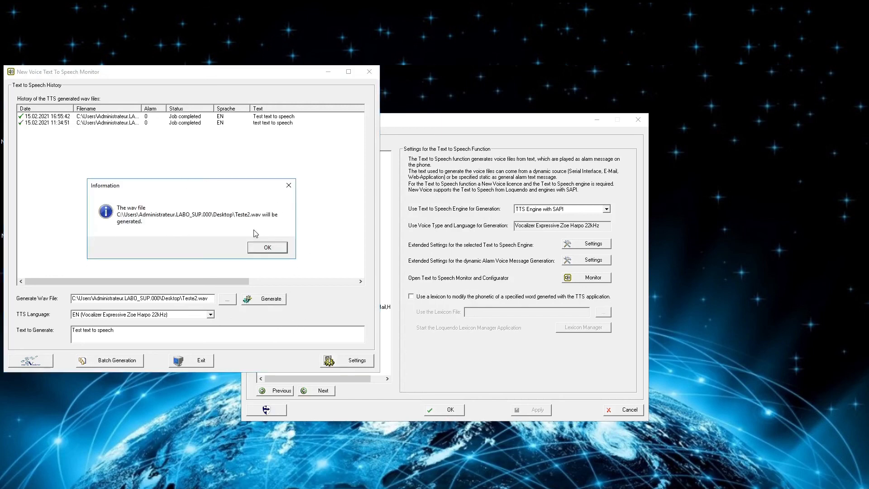
click(267, 247)
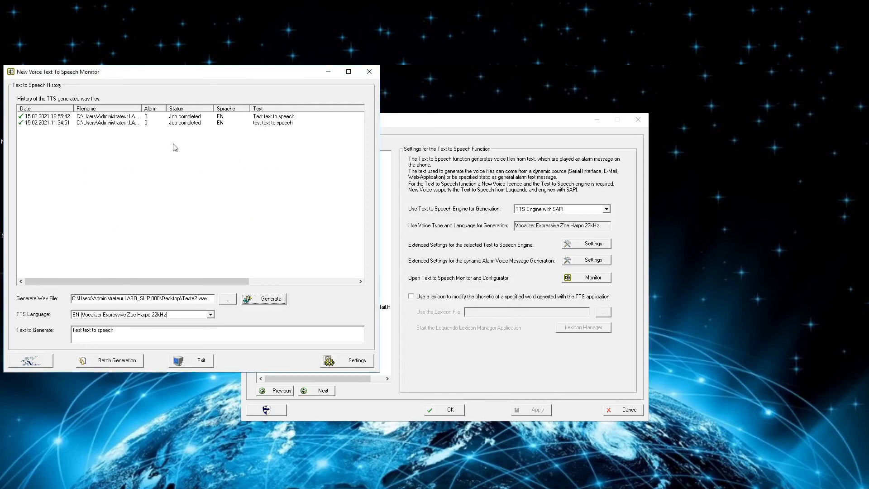